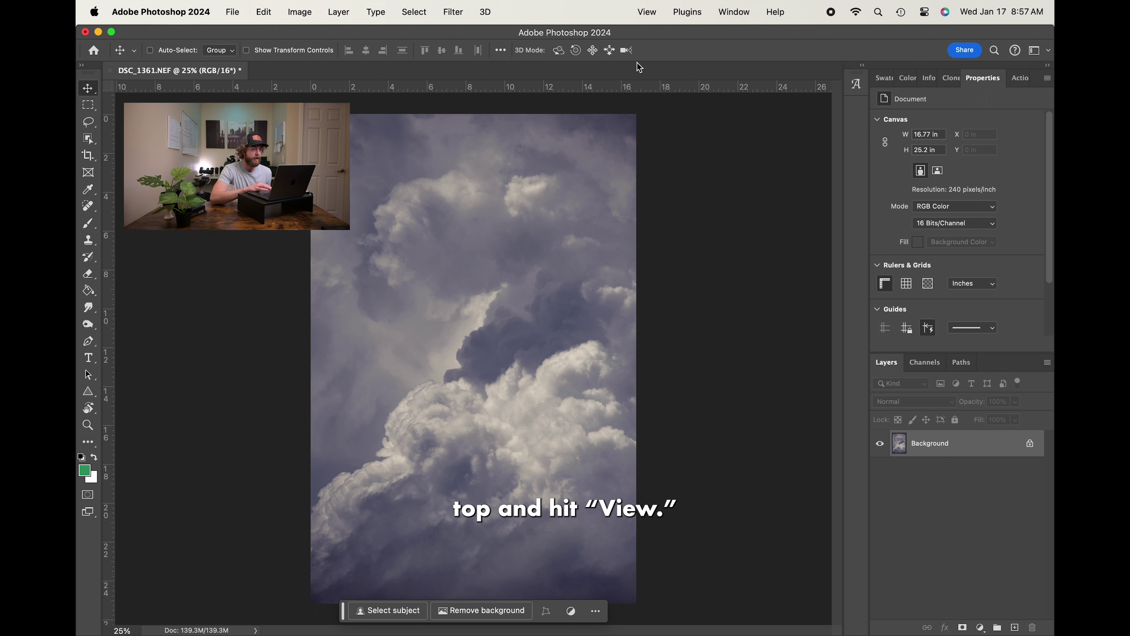
Step: Add a cyan vertical guide at position 0 in through the New Guide dialog
{"action": "left_click", "coordinate": [648, 13]}
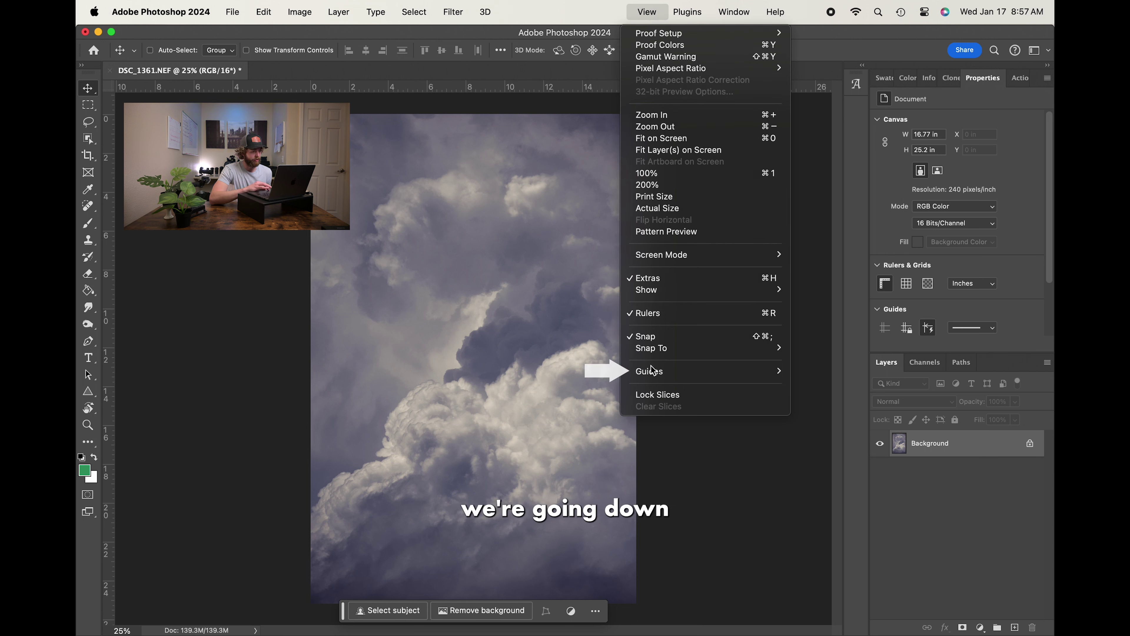
{"action": "mouse_move", "coordinate": [652, 372]}
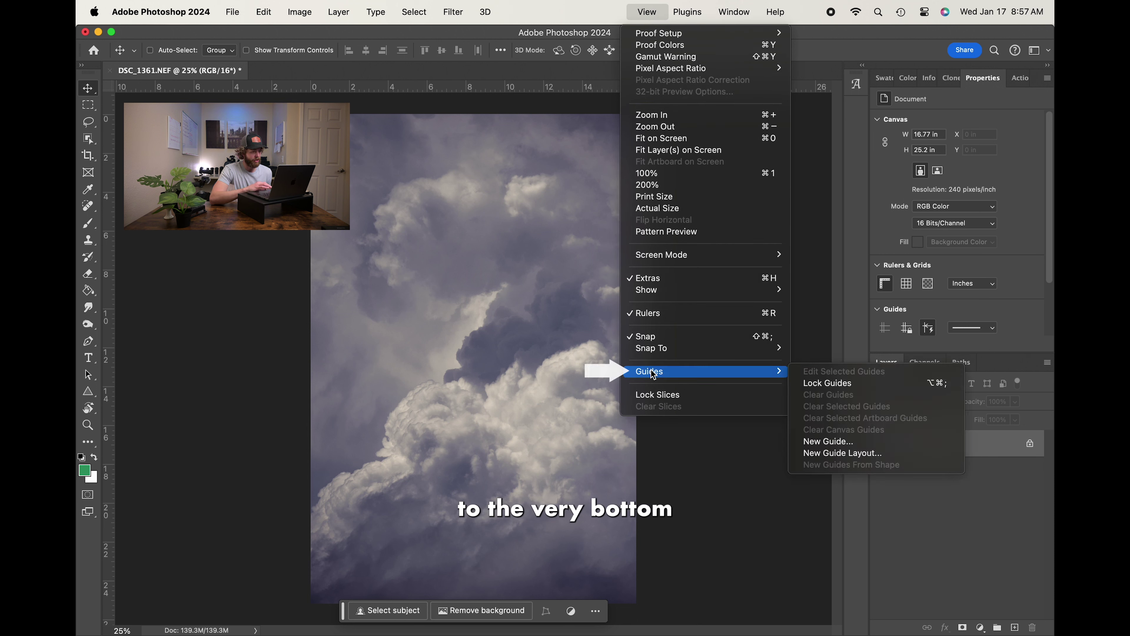
{"action": "left_click", "coordinate": [821, 443]}
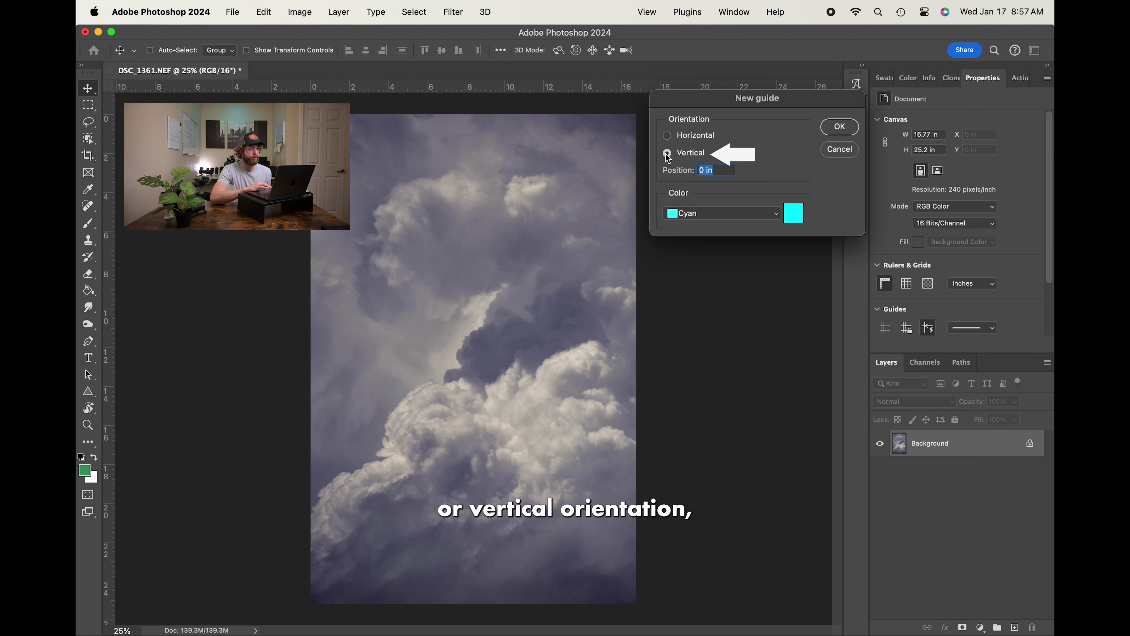
{"action": "left_click", "coordinate": [667, 135]}
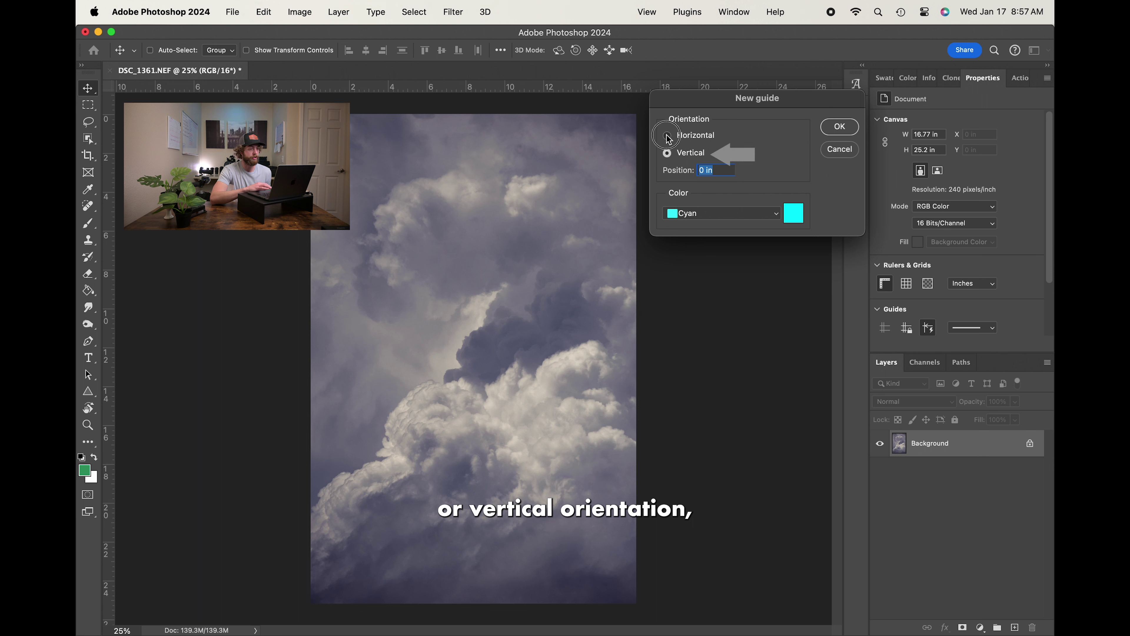
{"action": "left_click", "coordinate": [668, 154]}
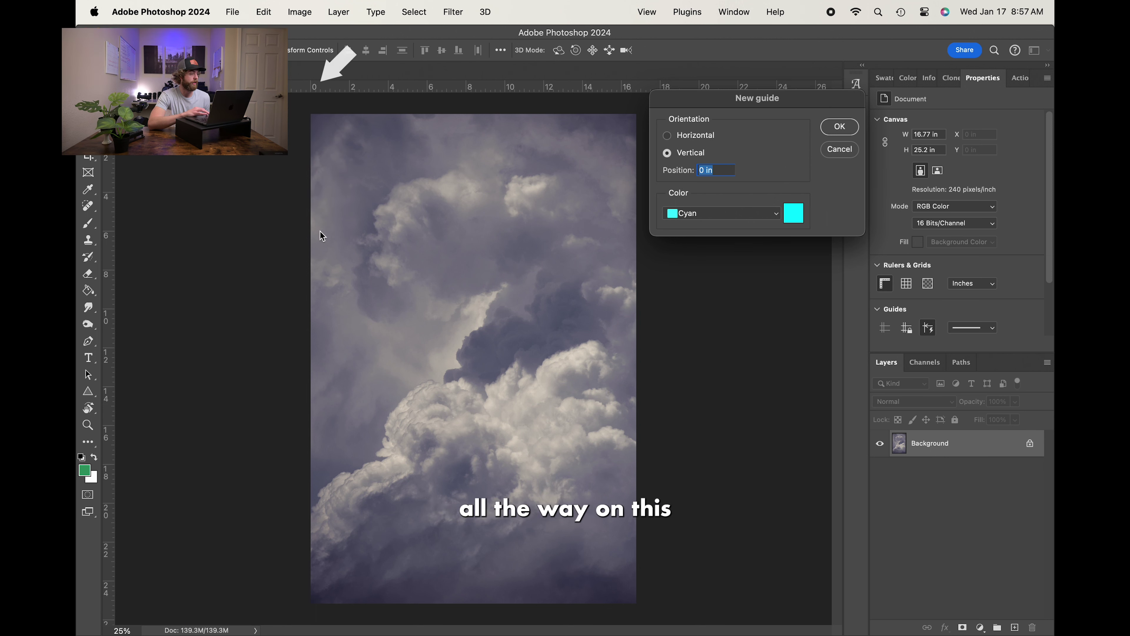
{"action": "left_click", "coordinate": [685, 216]}
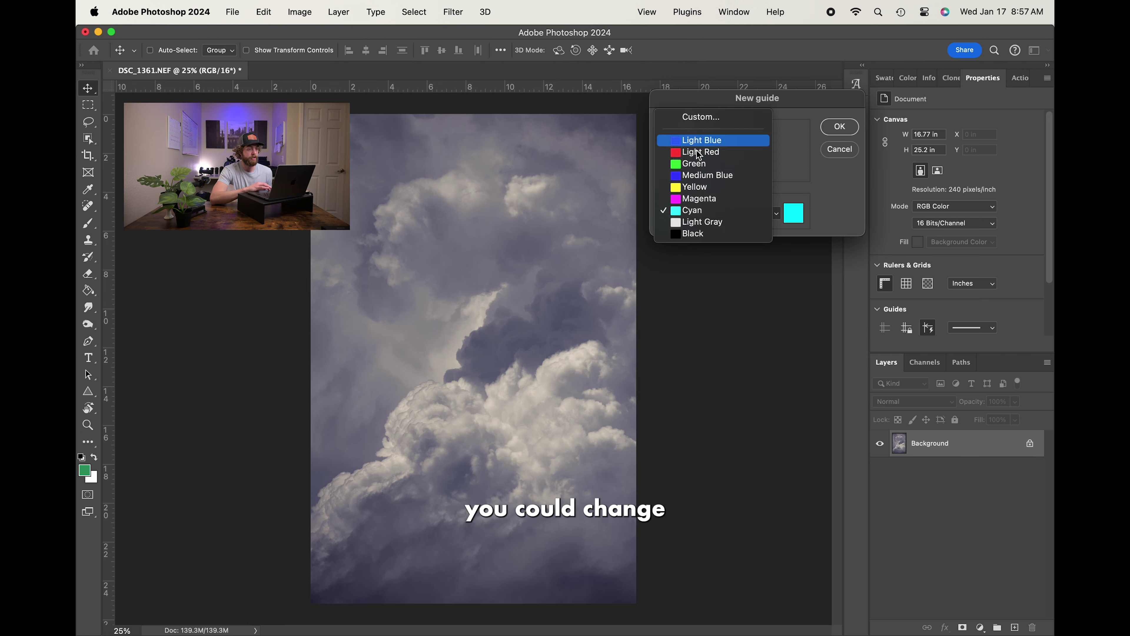
{"action": "left_click", "coordinate": [789, 179]}
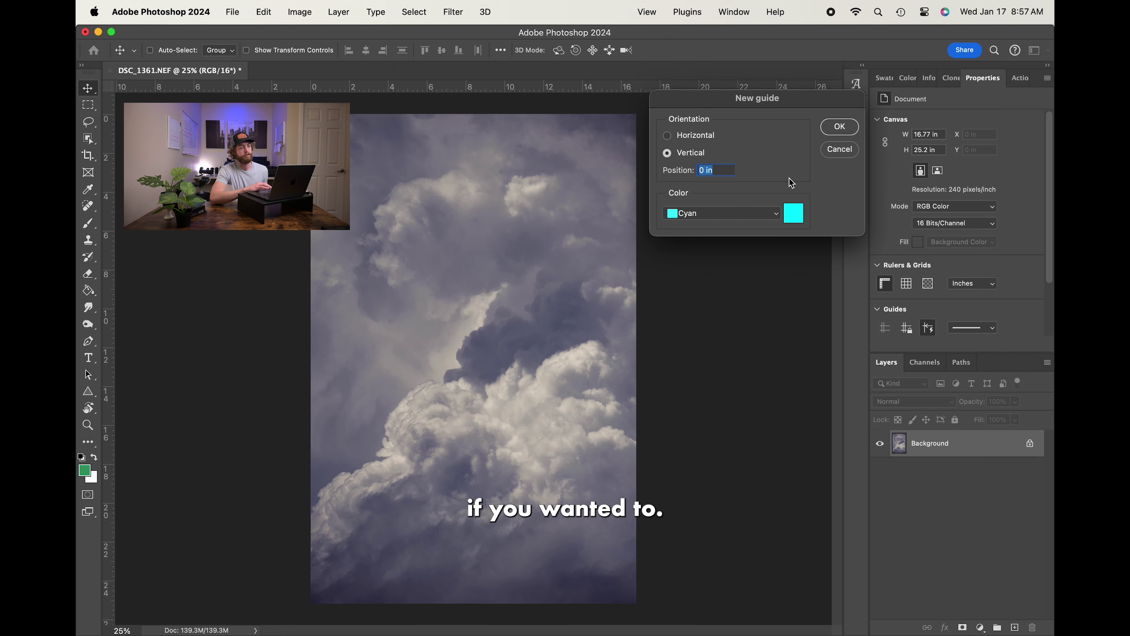
{"action": "left_click", "coordinate": [830, 129]}
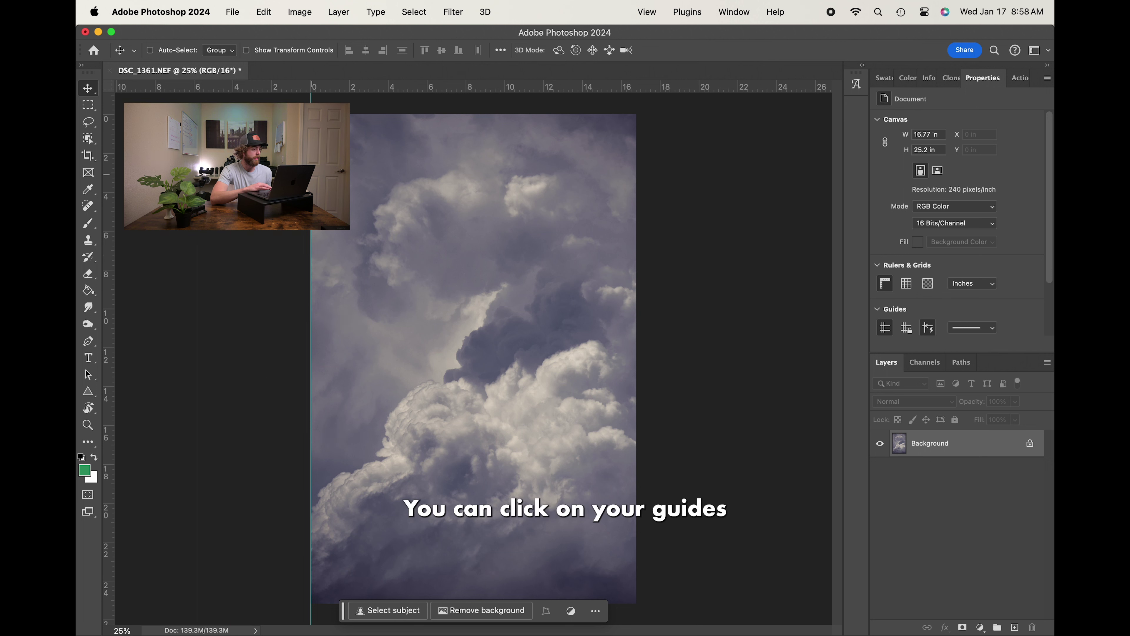
Step: Drag the vertical guide from the left edge to about 4.08 in, then deselect it
{"action": "left_click_drag", "start_coordinate": [311, 174], "coordinate": [391, 198]}
{"action": "left_click", "coordinate": [477, 197]}
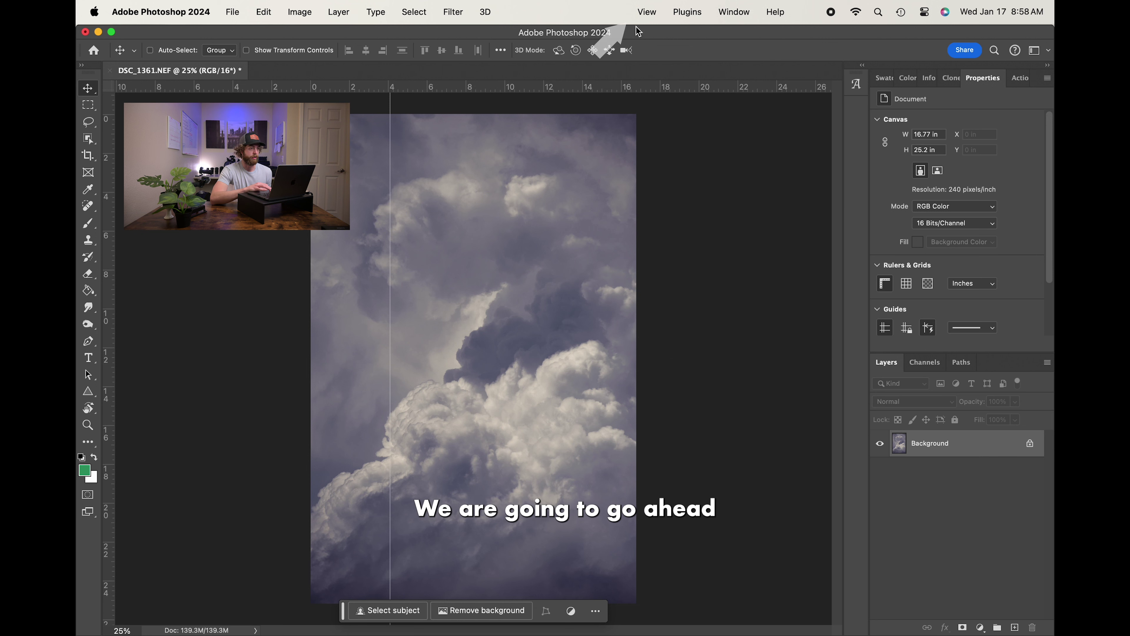
{"action": "left_click", "coordinate": [647, 12]}
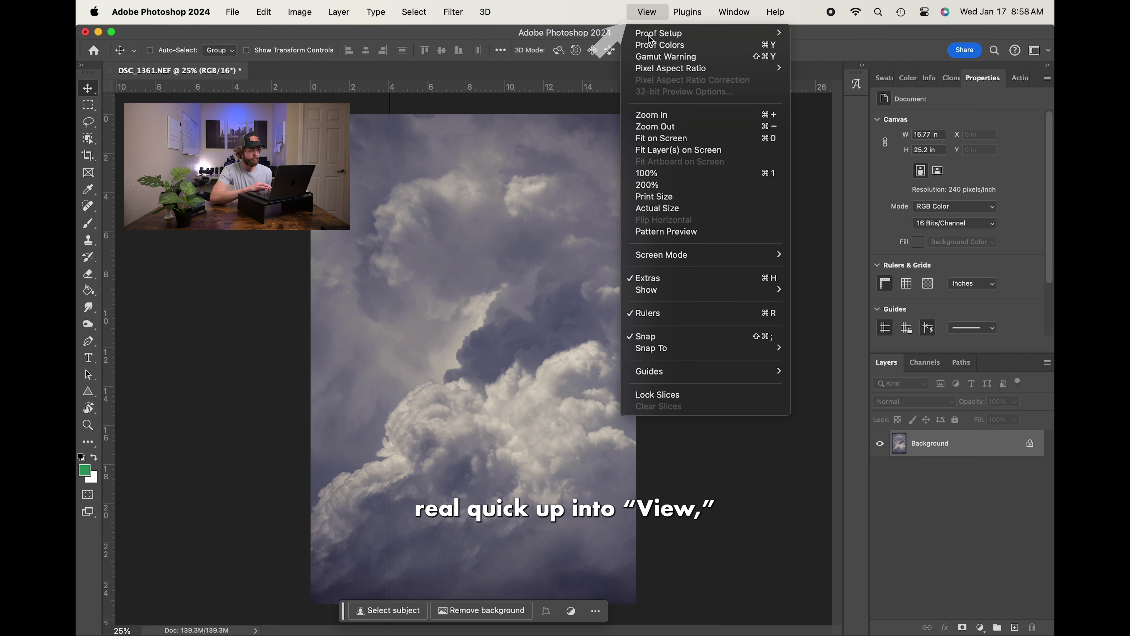
Step: Add a horizontal guide and drag it down to just above mid-height of the photo
{"action": "mouse_move", "coordinate": [691, 371]}
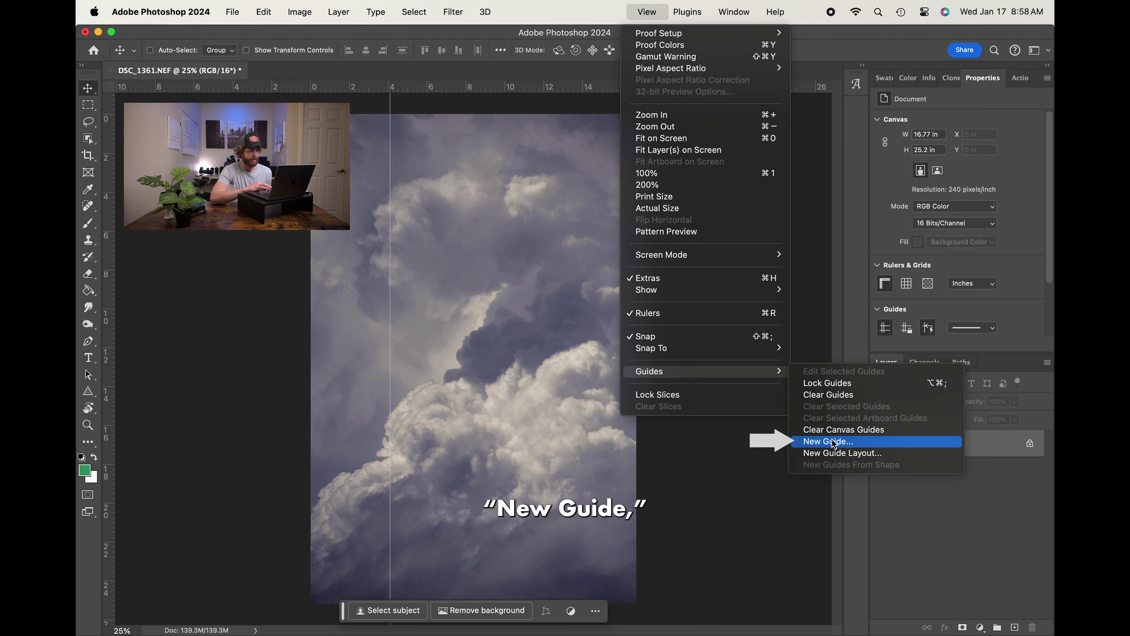
{"action": "left_click", "coordinate": [841, 443]}
{"action": "left_click", "coordinate": [668, 136]}
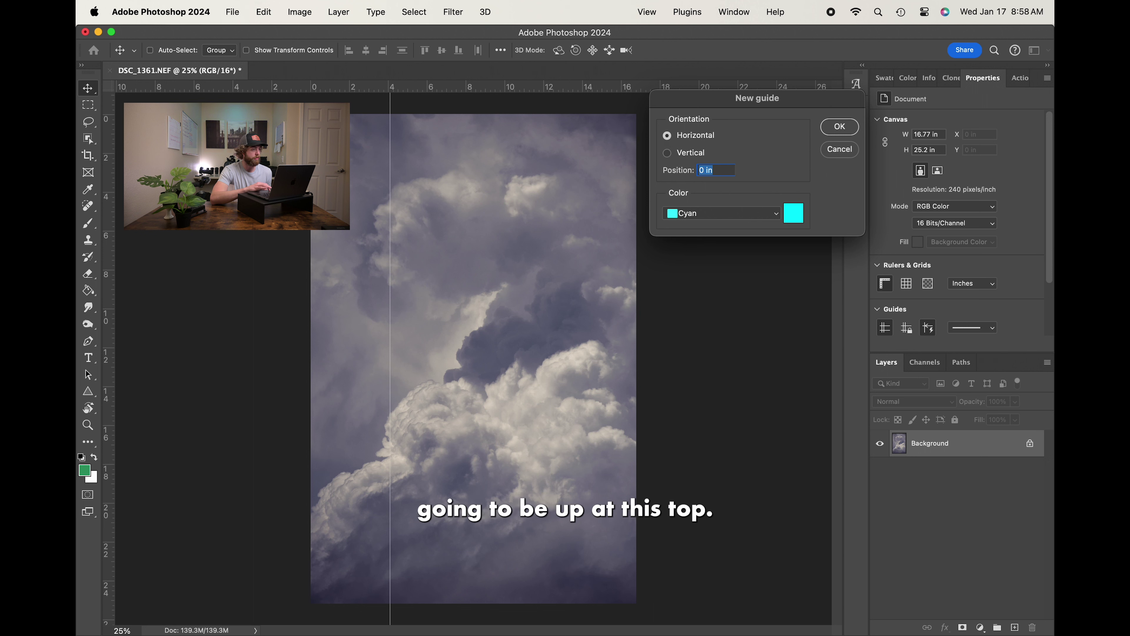
{"action": "left_click", "coordinate": [835, 126]}
{"action": "left_click_drag", "start_coordinate": [512, 114], "coordinate": [515, 366]}
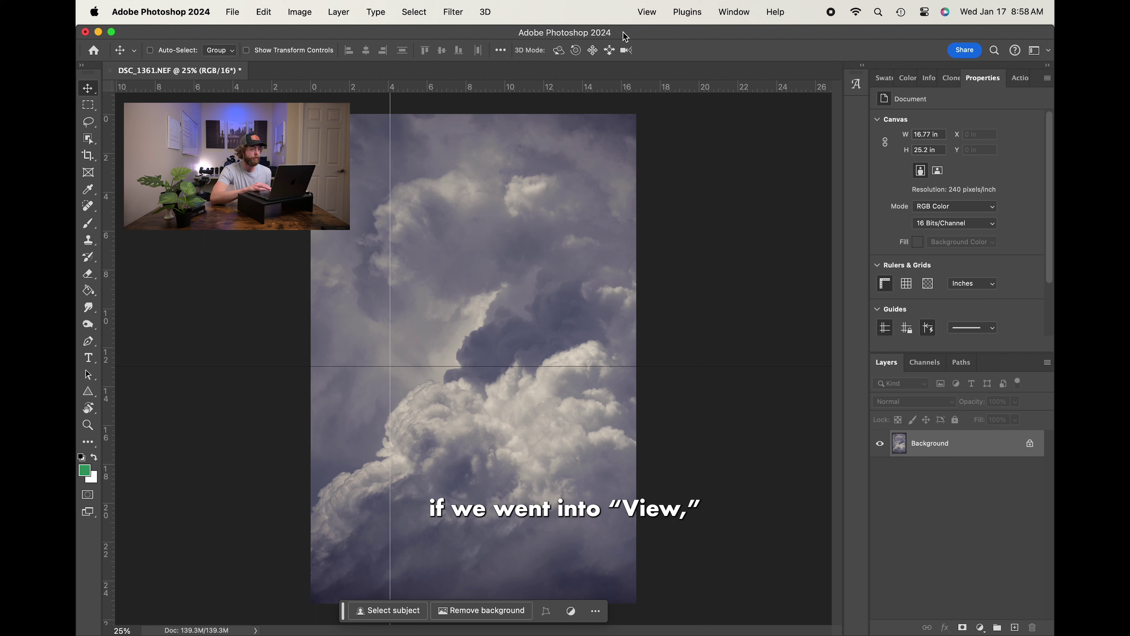
{"action": "left_click", "coordinate": [646, 13]}
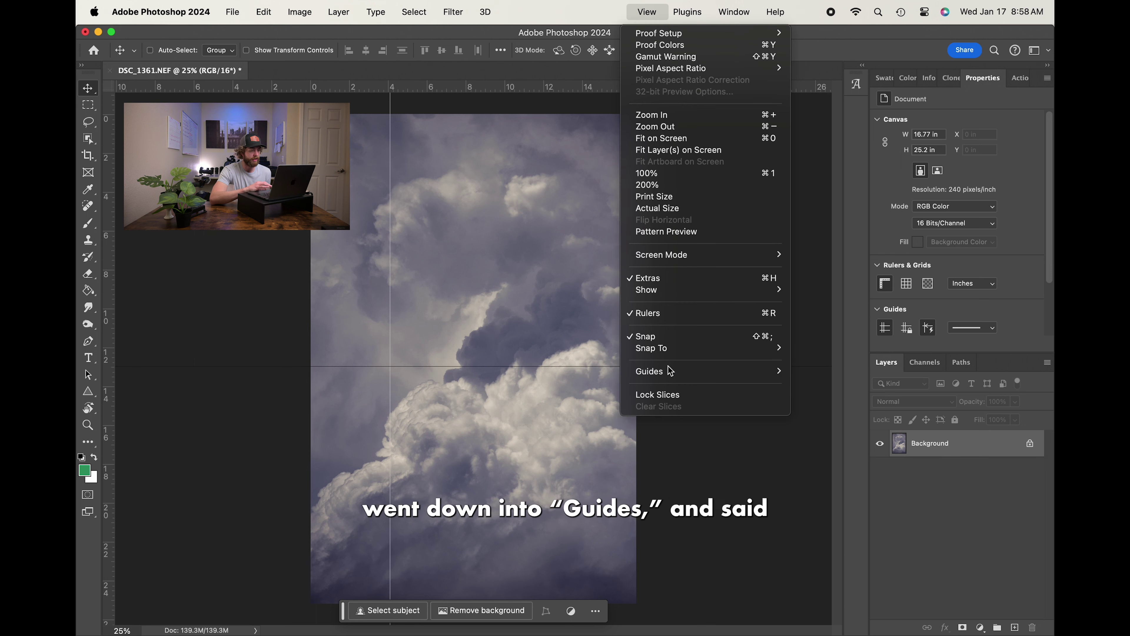
Step: Clear the selected horizontal guide, then clear the remaining vertical guide with Clear Guides
{"action": "mouse_move", "coordinate": [669, 371]}
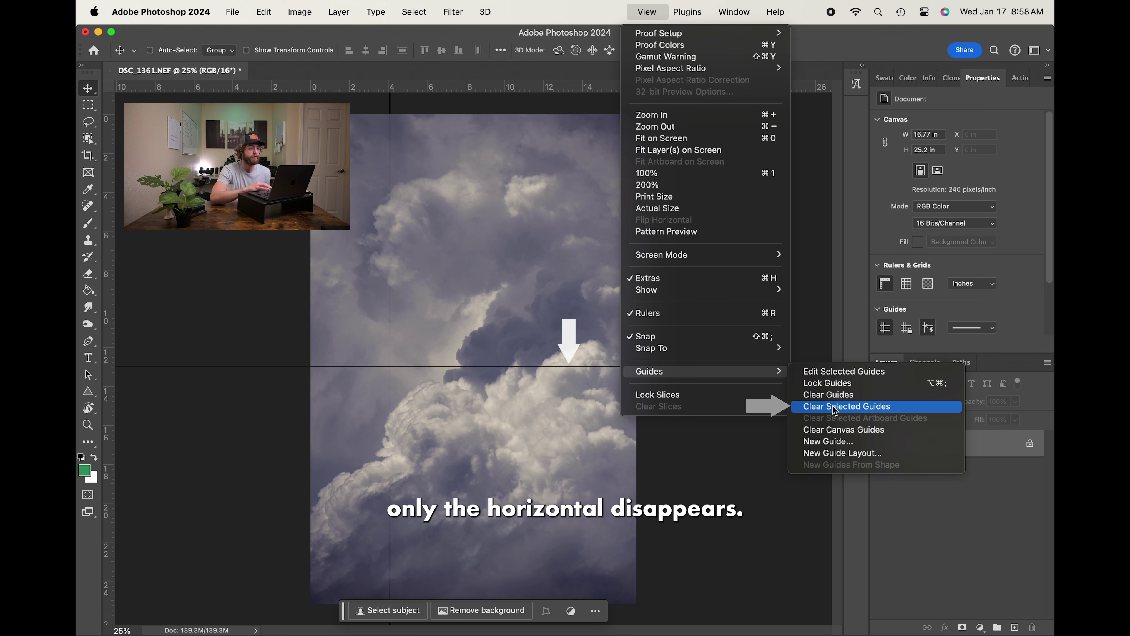
{"action": "left_click", "coordinate": [808, 407]}
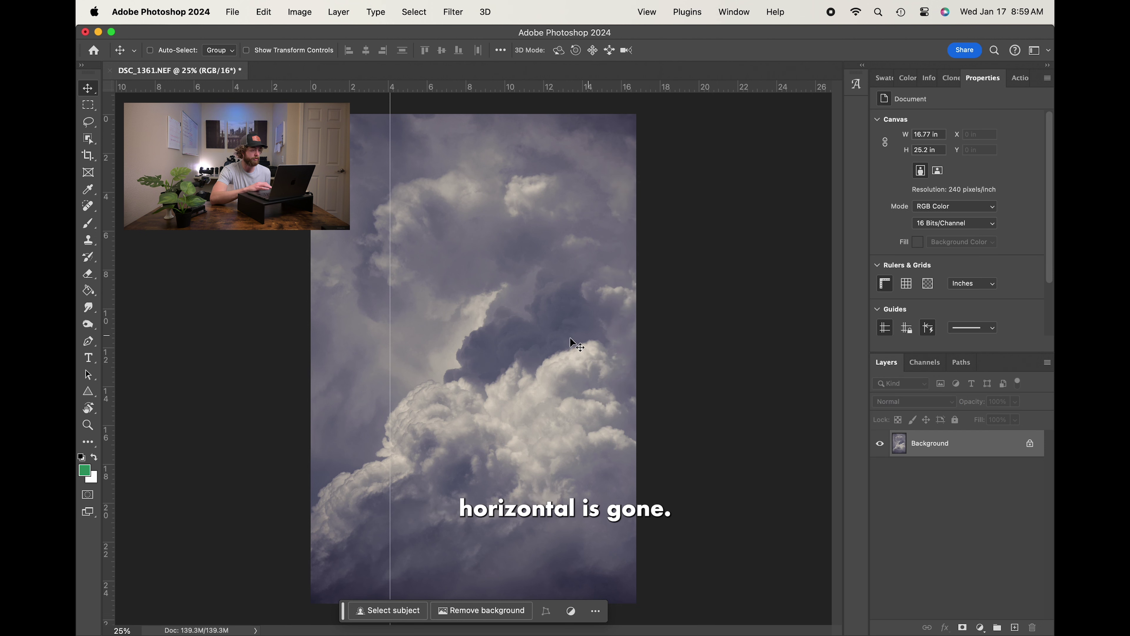
{"action": "left_click", "coordinate": [390, 255]}
{"action": "left_click", "coordinate": [647, 11]}
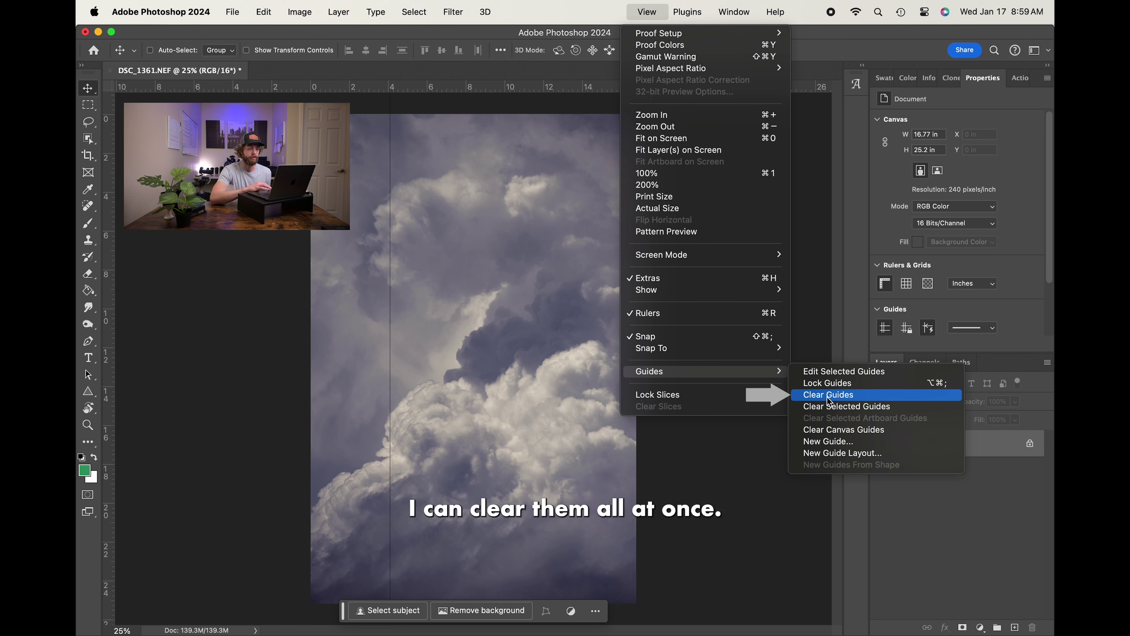
{"action": "left_click", "coordinate": [827, 397]}
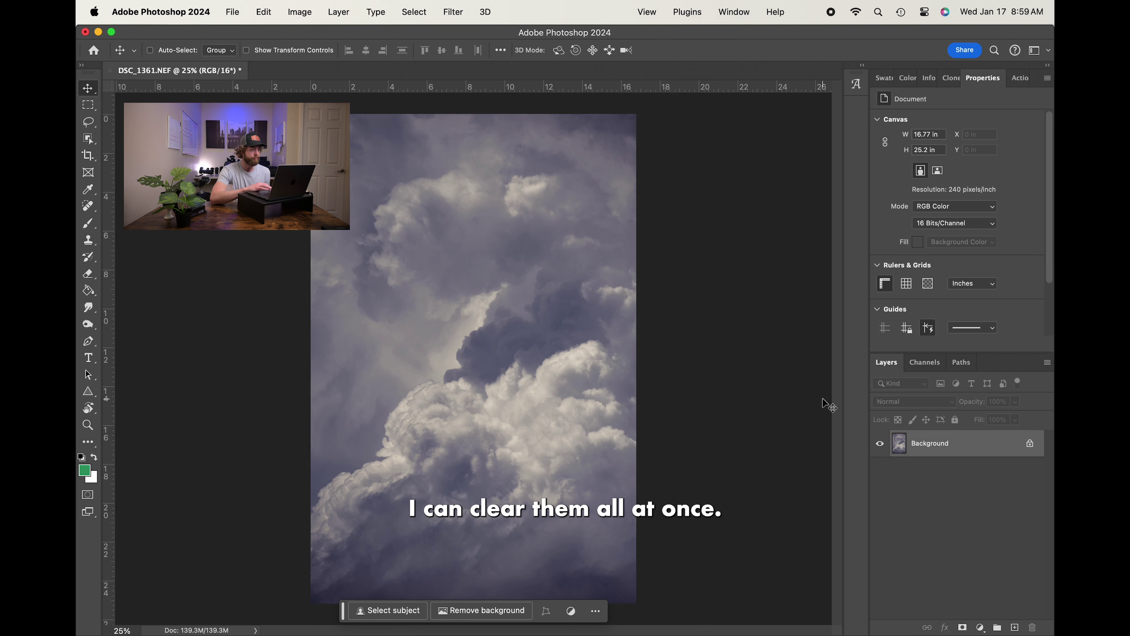
{"action": "left_click", "coordinate": [647, 10]}
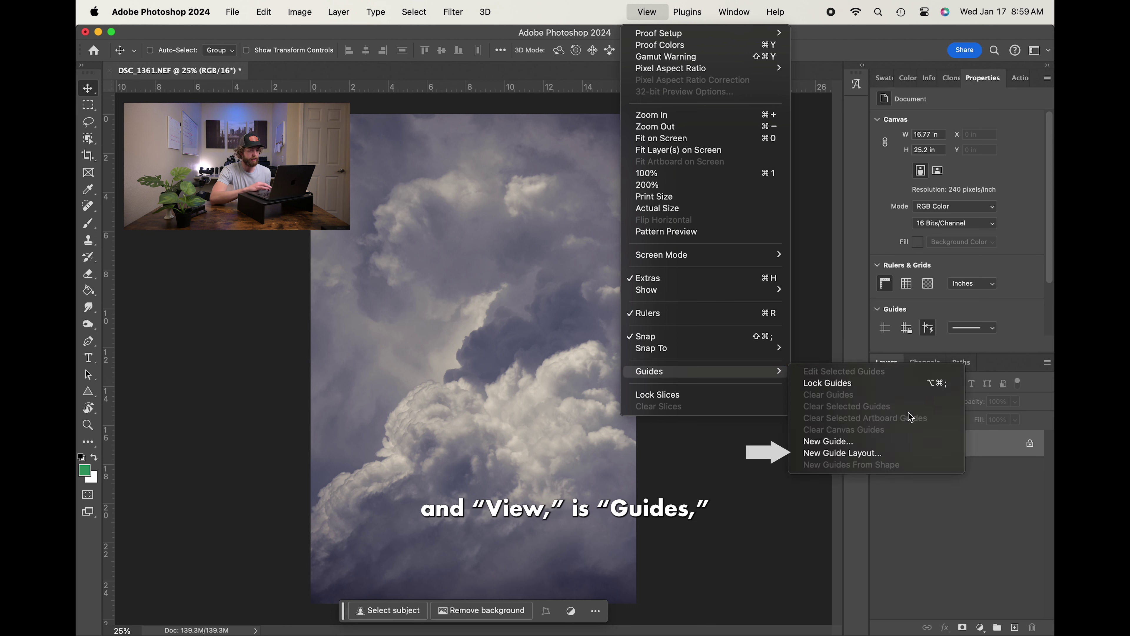
Step: Apply the 8 Column guide layout preset with 0.083 in gutters, then switch Preset to Custom
{"action": "left_click", "coordinate": [868, 454]}
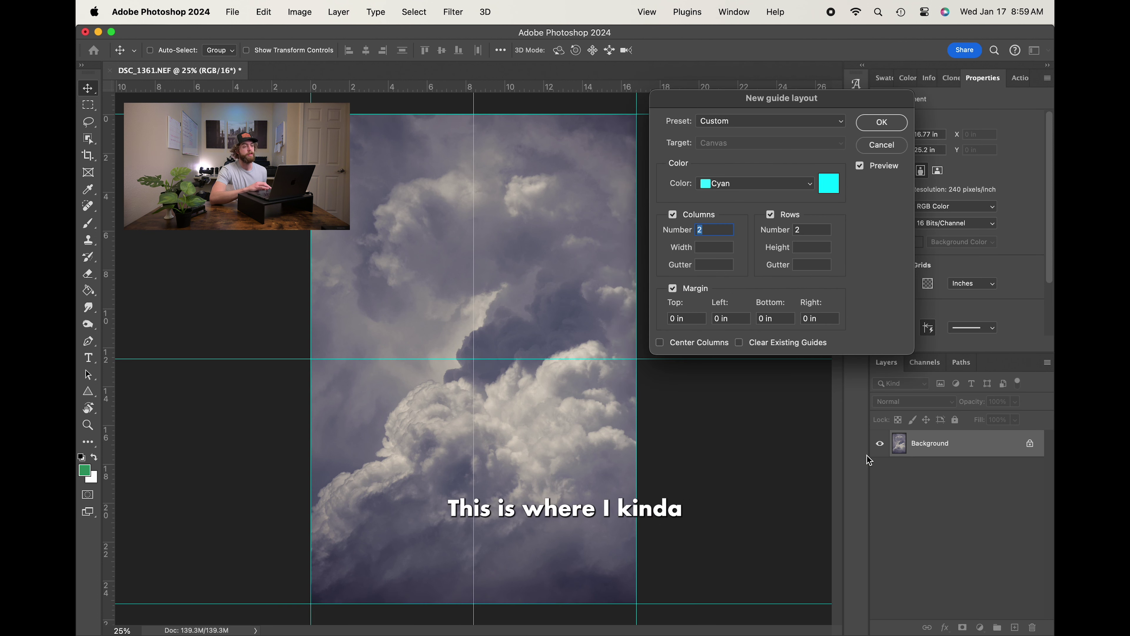
{"action": "left_click", "coordinate": [730, 121]}
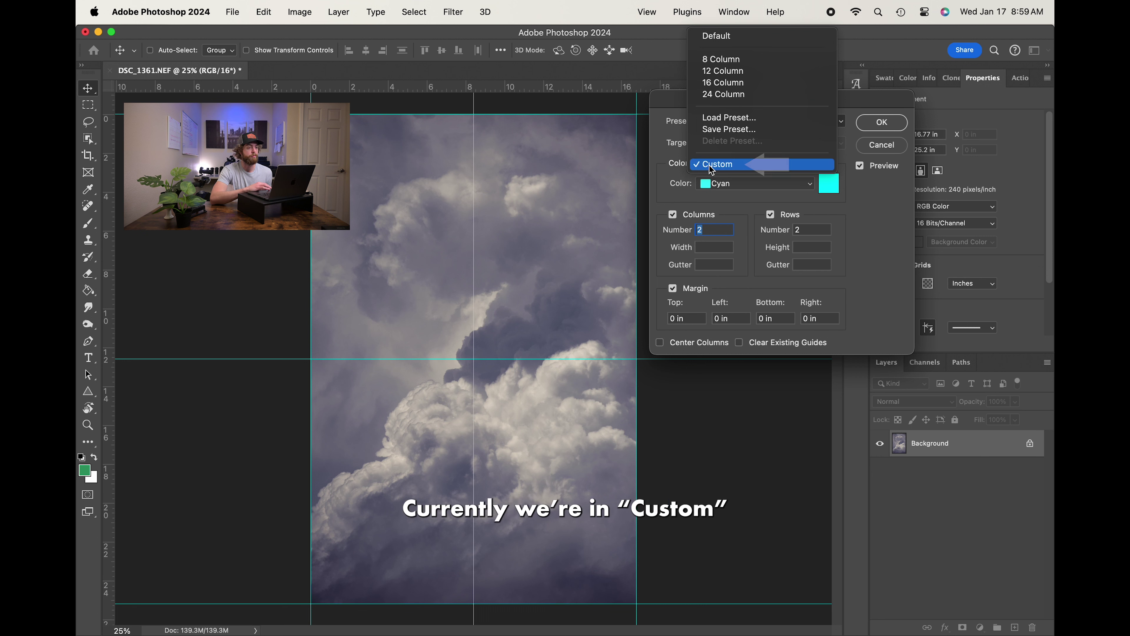
{"action": "left_click", "coordinate": [720, 60]}
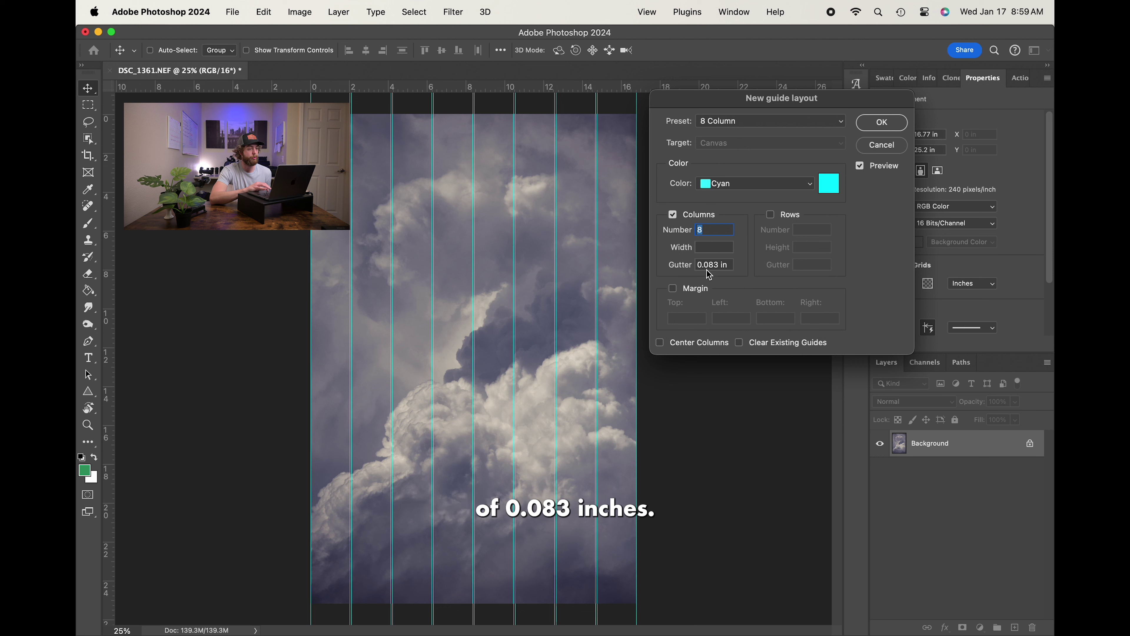
{"action": "left_click", "coordinate": [744, 122]}
{"action": "left_click", "coordinate": [718, 222]}
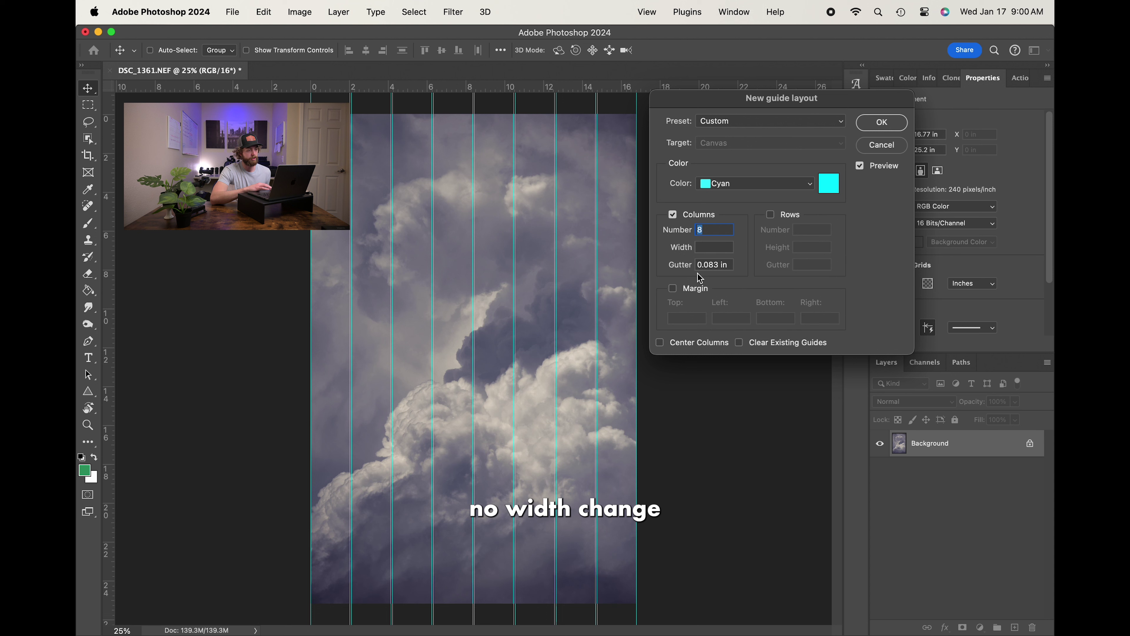
Step: Set the layout to 4 columns with a 0 in column gutter
{"action": "double_click", "coordinate": [710, 264]}
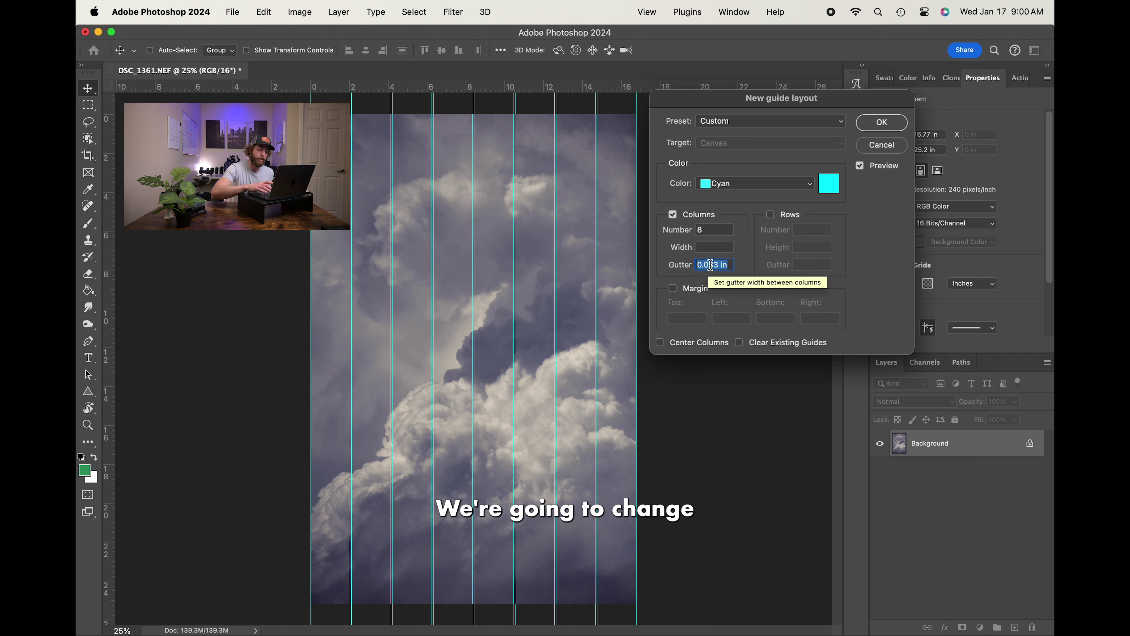
{"action": "type", "text": "0"}
{"action": "key", "text": "Tab"}
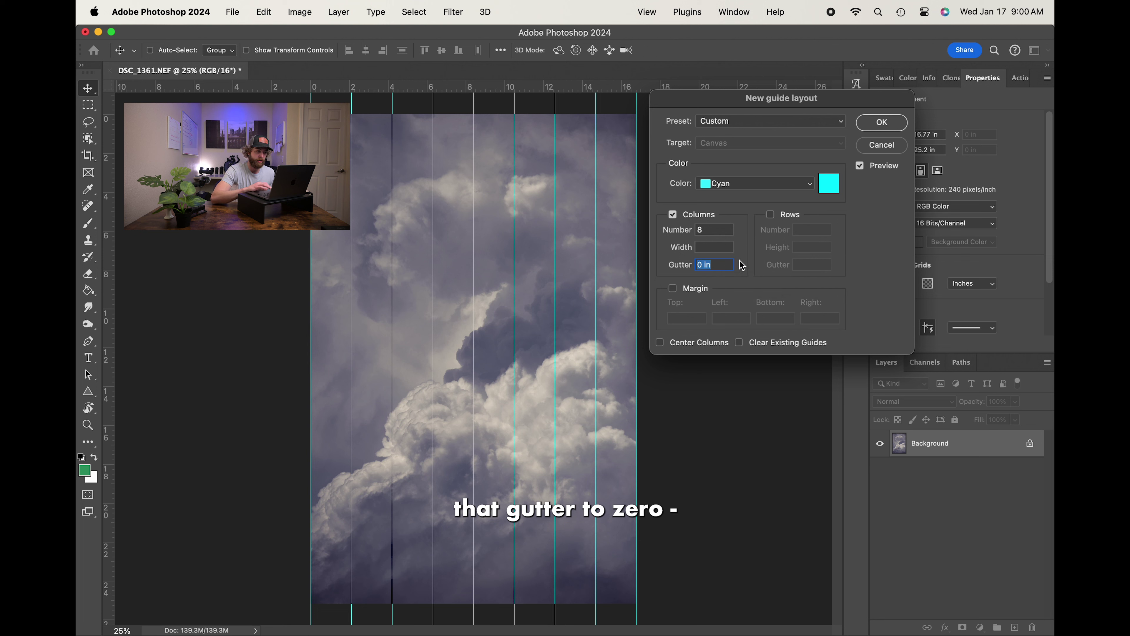
{"action": "double_click", "coordinate": [708, 228]}
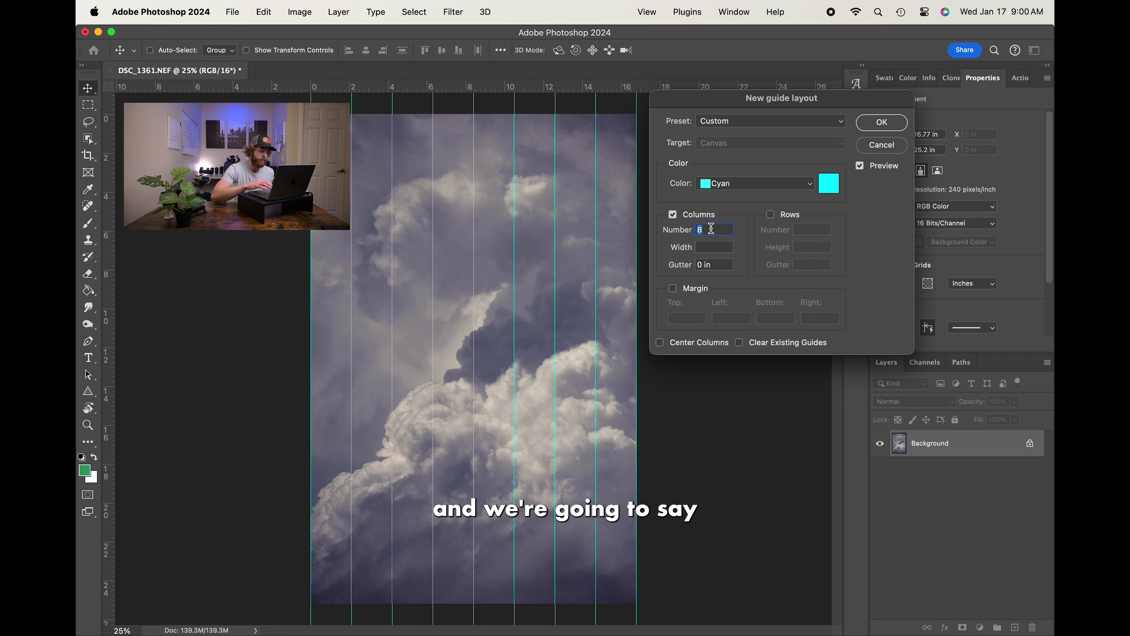
{"action": "type", "text": "2"}
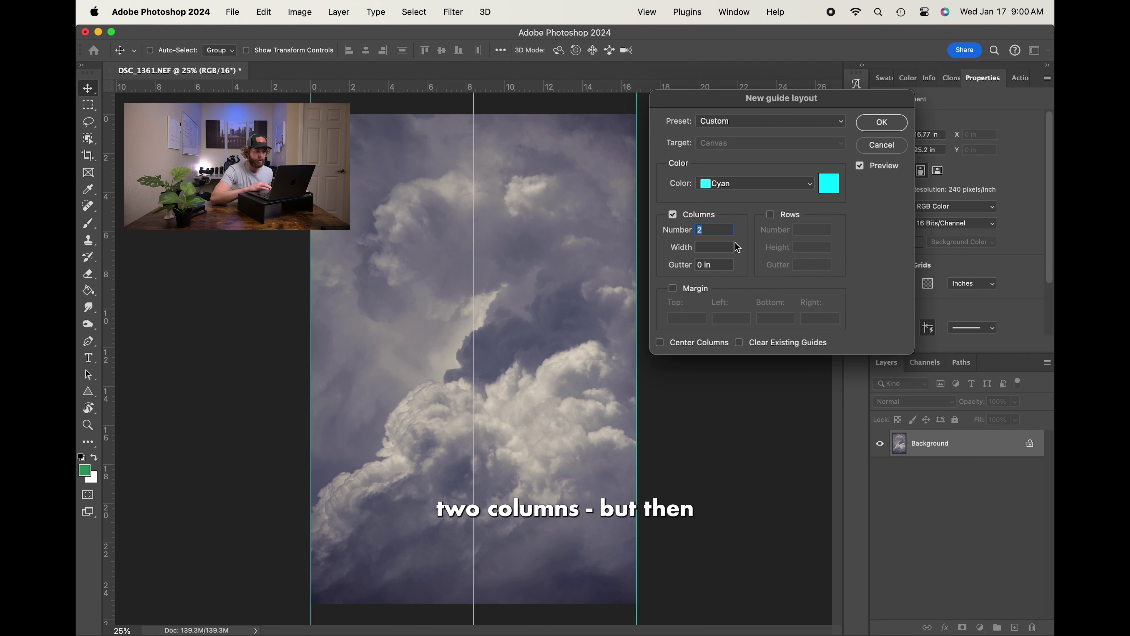
{"action": "left_click", "coordinate": [705, 246]}
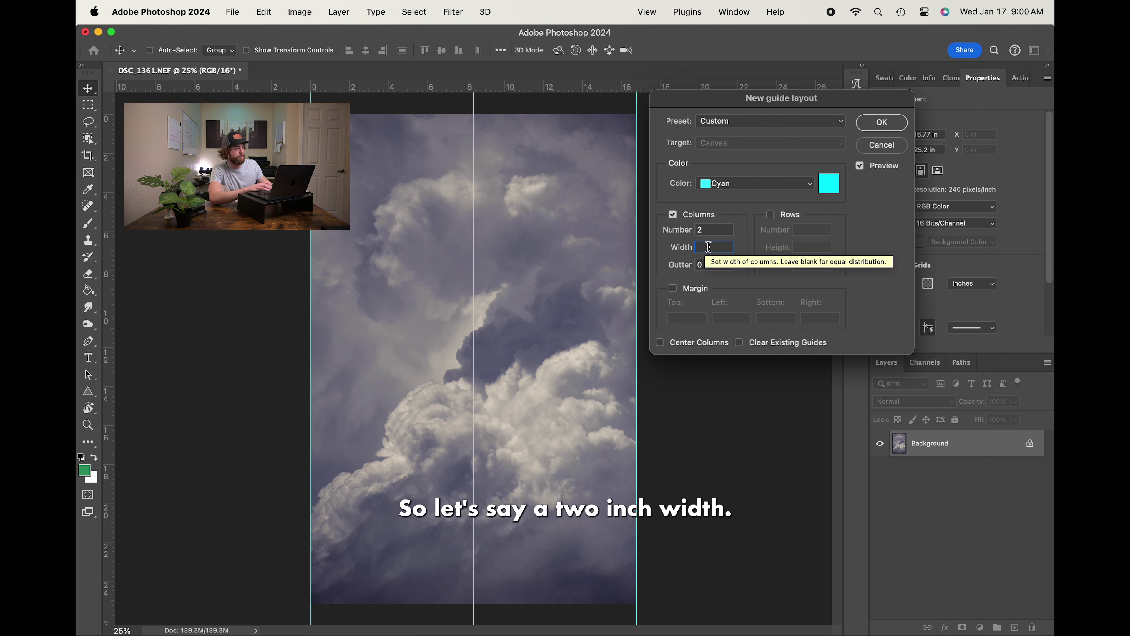
{"action": "type", "text": "2"}
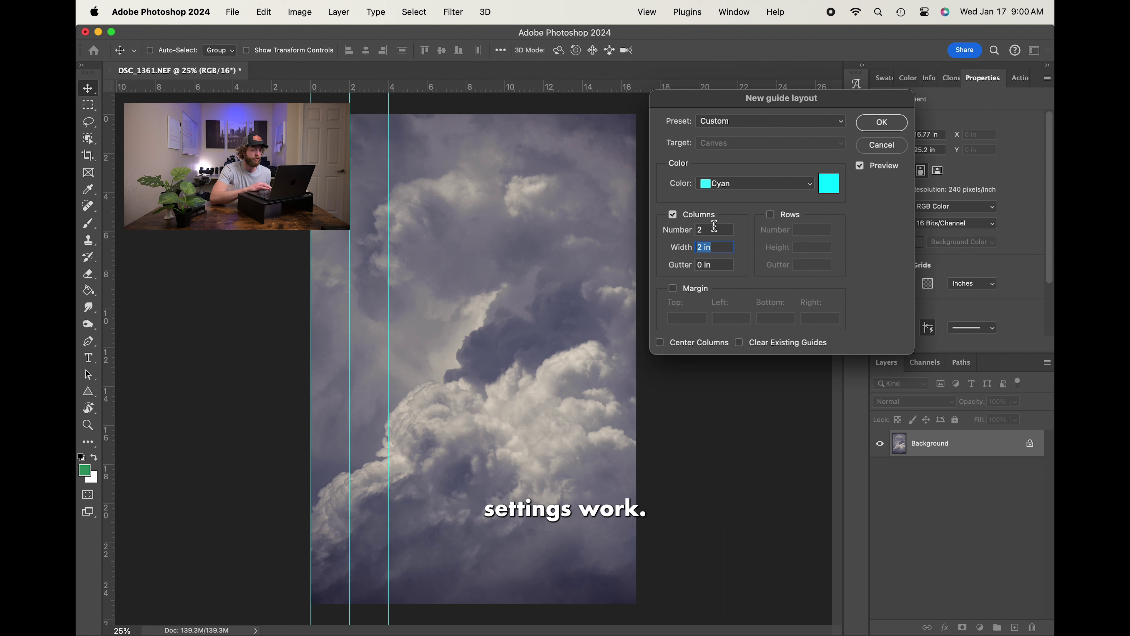
{"action": "type", "text": "0"}
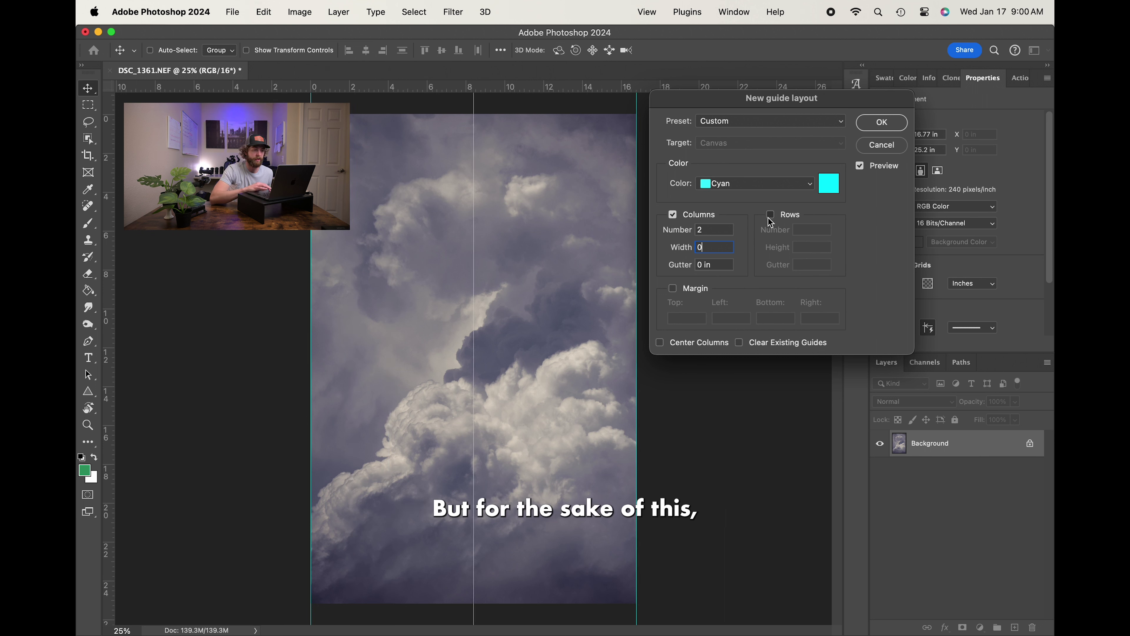
Step: Enable Rows and set 4 rows with a 0 in gutter
{"action": "left_click", "coordinate": [770, 214]}
{"action": "type", "text": "0"}
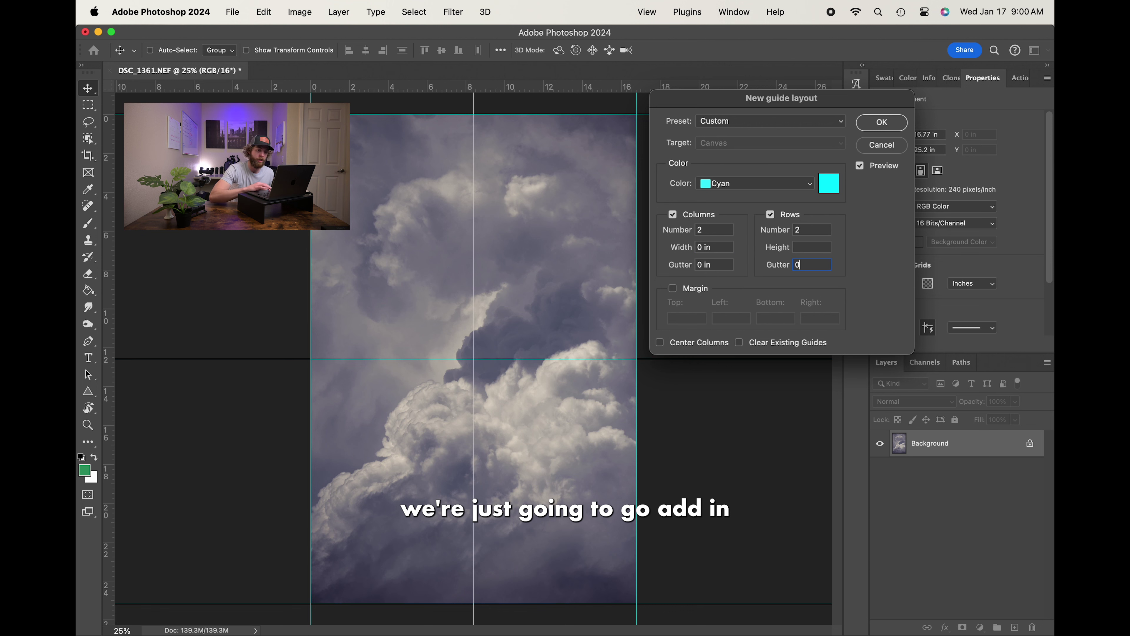
{"action": "type", "text": "4"}
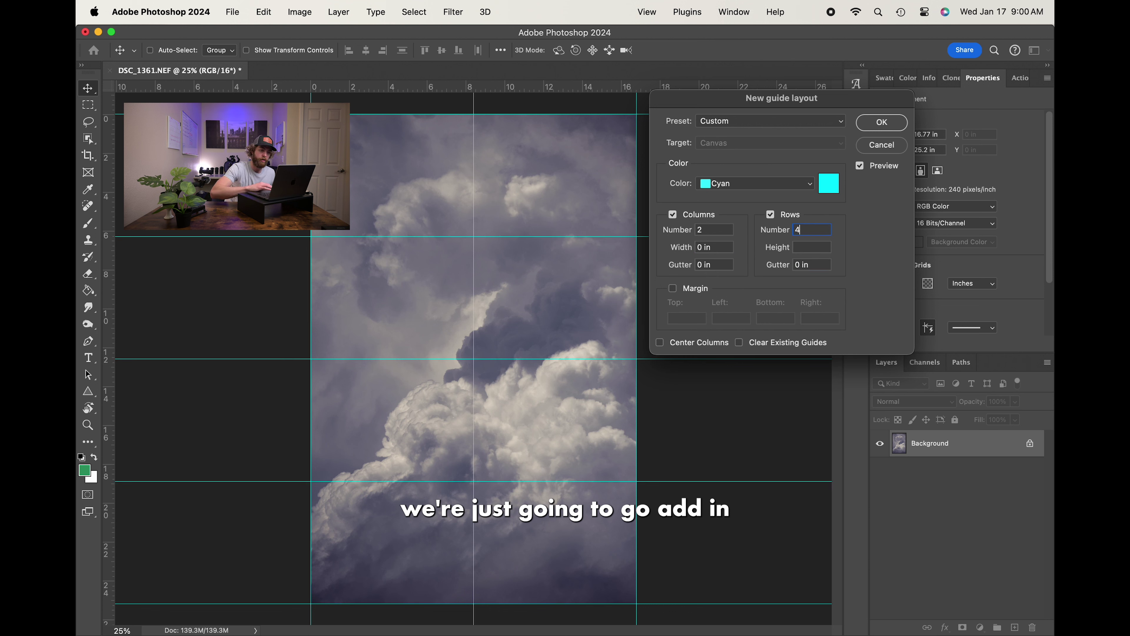
{"action": "double_click", "coordinate": [717, 230]}
{"action": "type", "text": "4"}
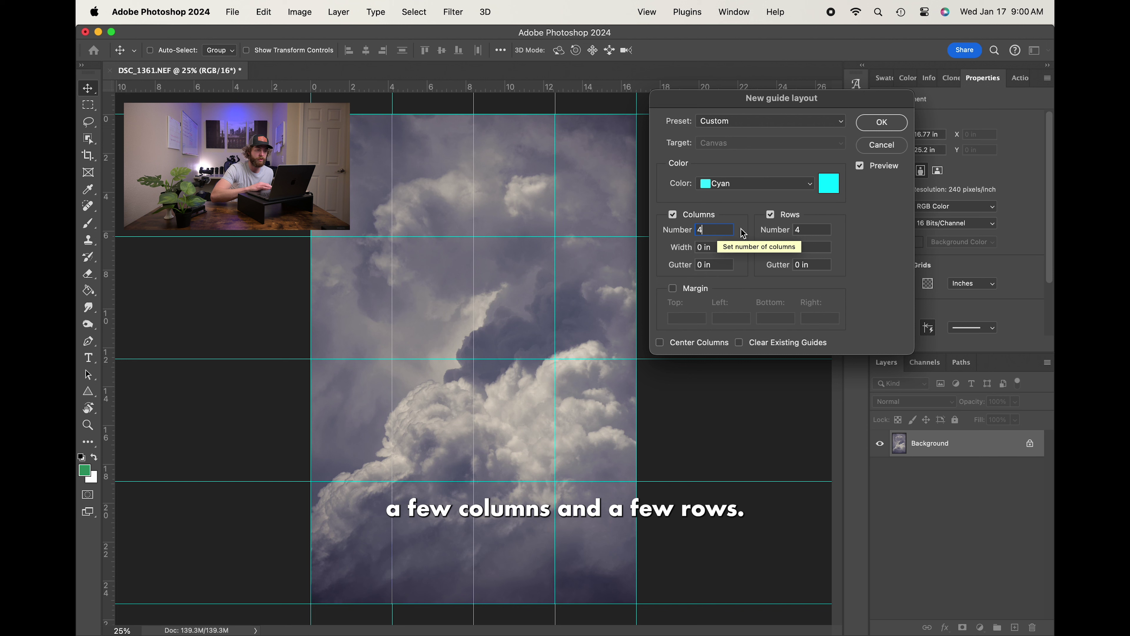
Step: Enable Margin and set Top, Left, Bottom and Right margins to 1 in
{"action": "left_click", "coordinate": [673, 289]}
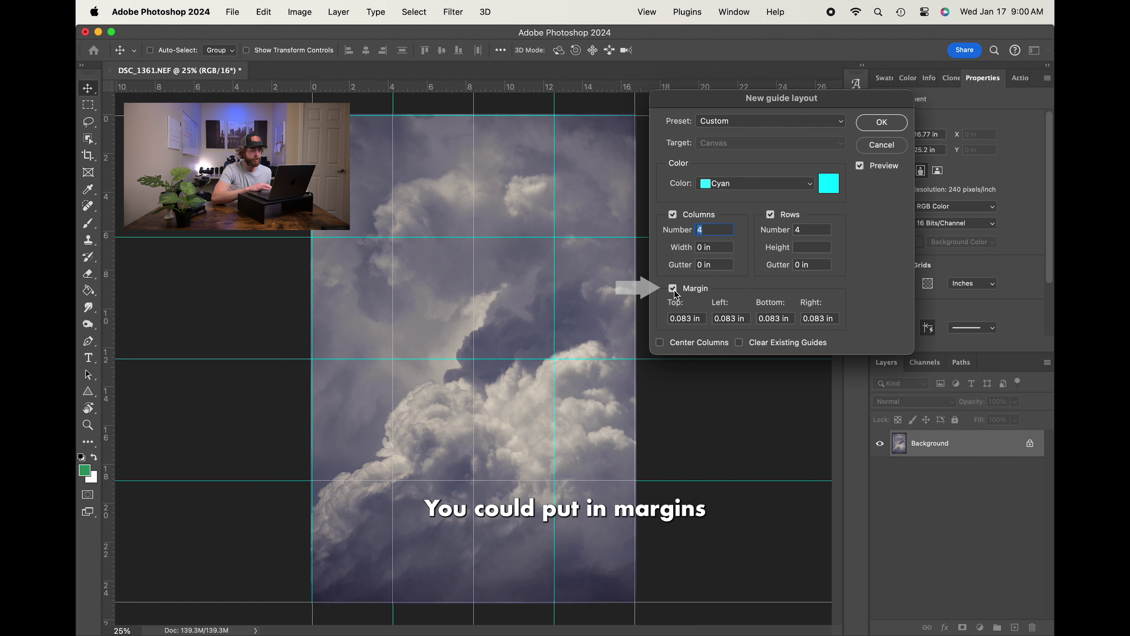
{"action": "double_click", "coordinate": [675, 319]}
{"action": "type", "text": "1"}
{"action": "key", "text": "Tab"}
{"action": "type", "text": "1"}
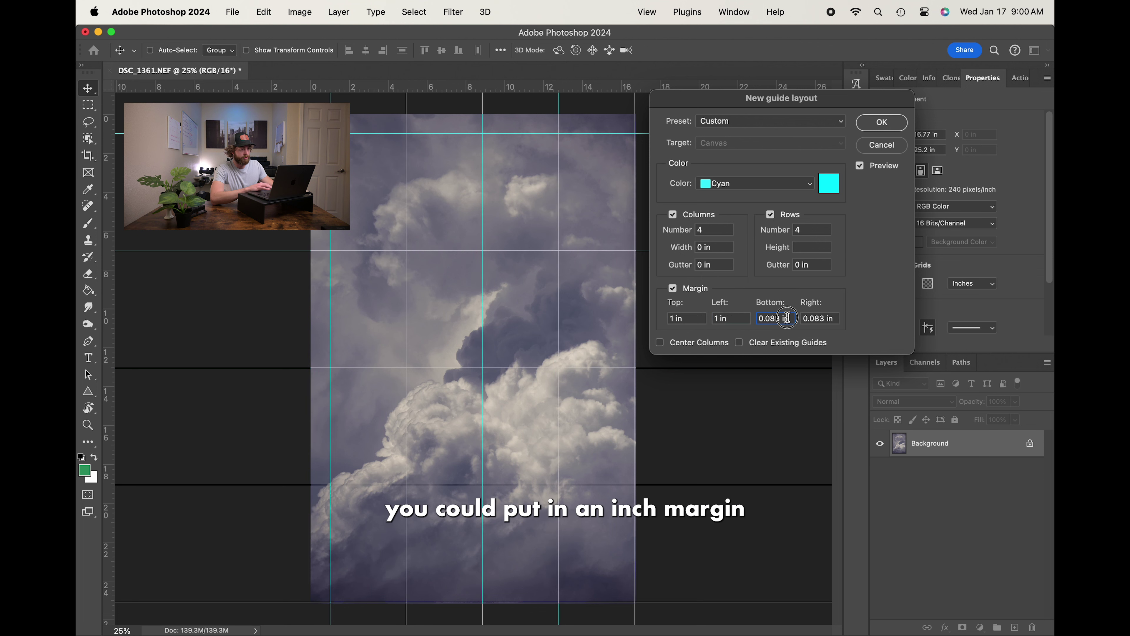
{"action": "key", "text": "Tab"}
{"action": "type", "text": "1"}
{"action": "key", "text": "Tab"}
{"action": "type", "text": "1"}
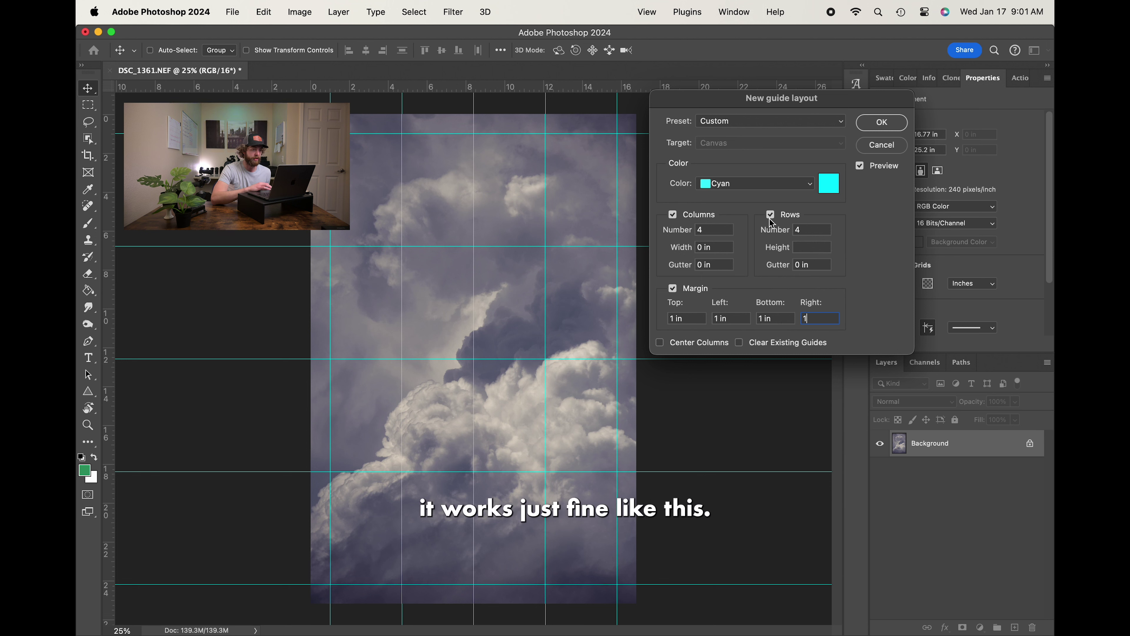
Step: Confirm the 4×4 guide layout with 1 in margins onto the cloud photo
{"action": "left_click", "coordinate": [880, 122]}
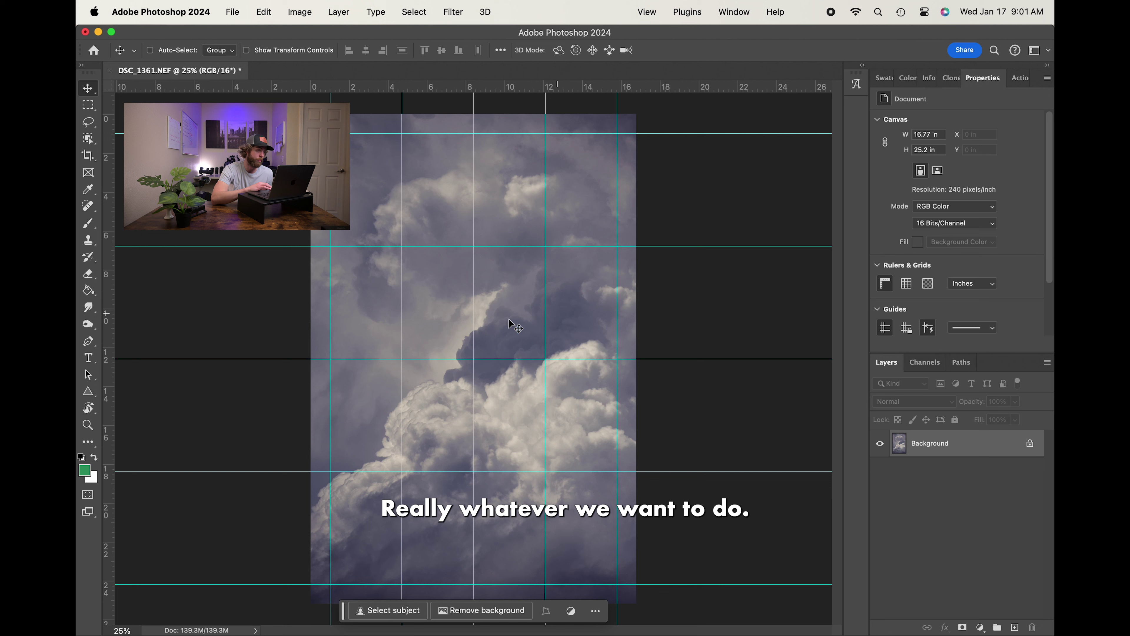
Step: Remove every guide from the cloud photo with View > Guides > Clear Guides
{"action": "left_click", "coordinate": [651, 16]}
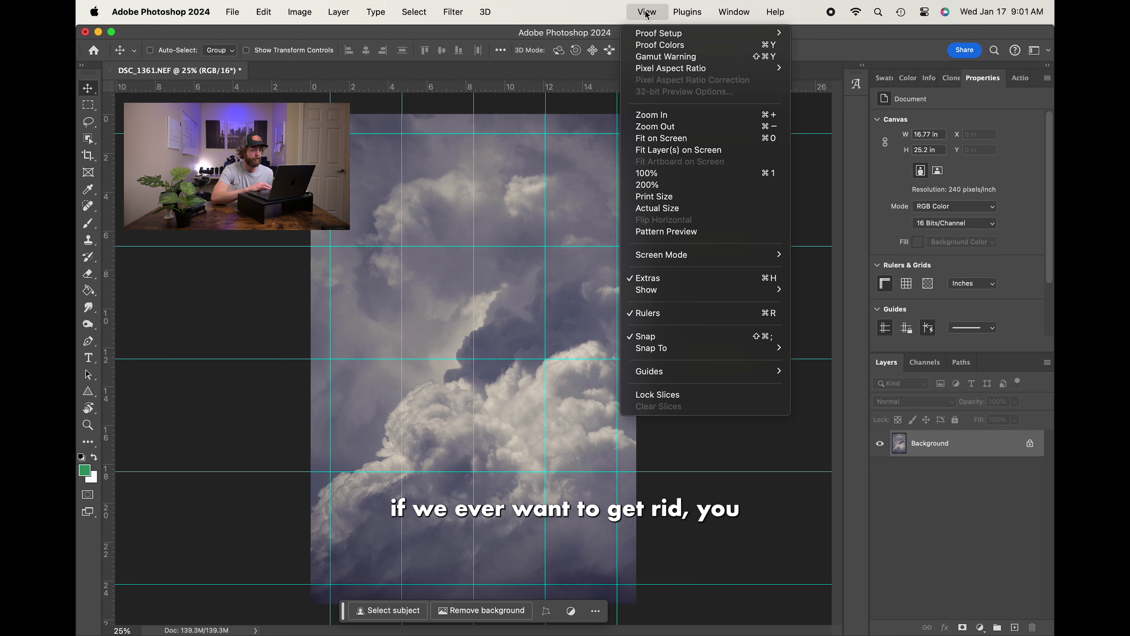
{"action": "mouse_move", "coordinate": [650, 378]}
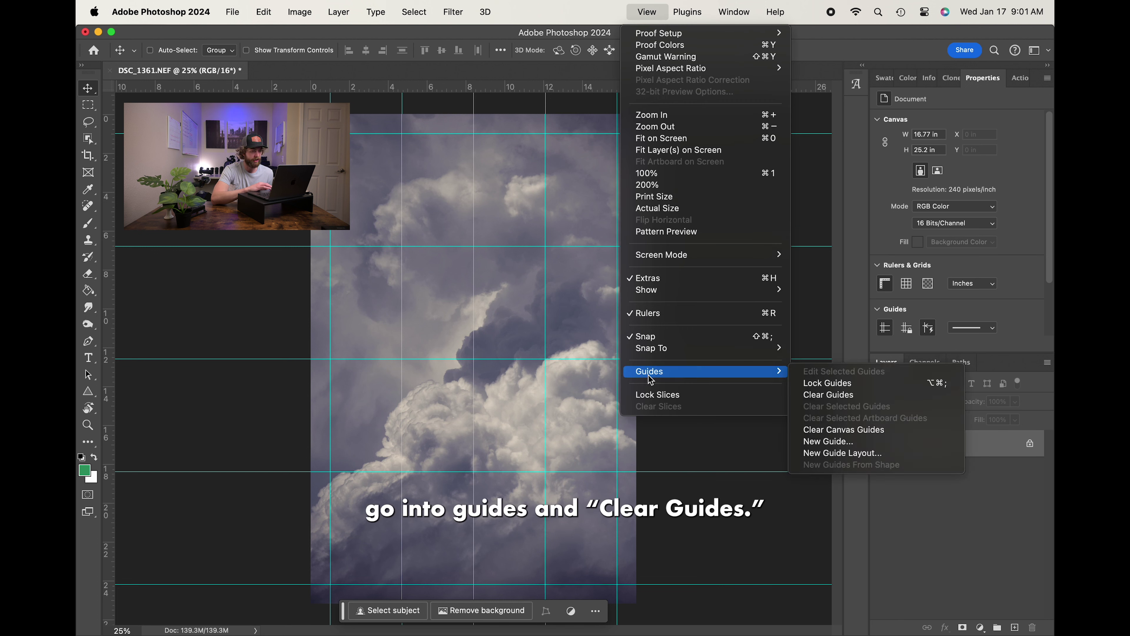
{"action": "left_click", "coordinate": [828, 395]}
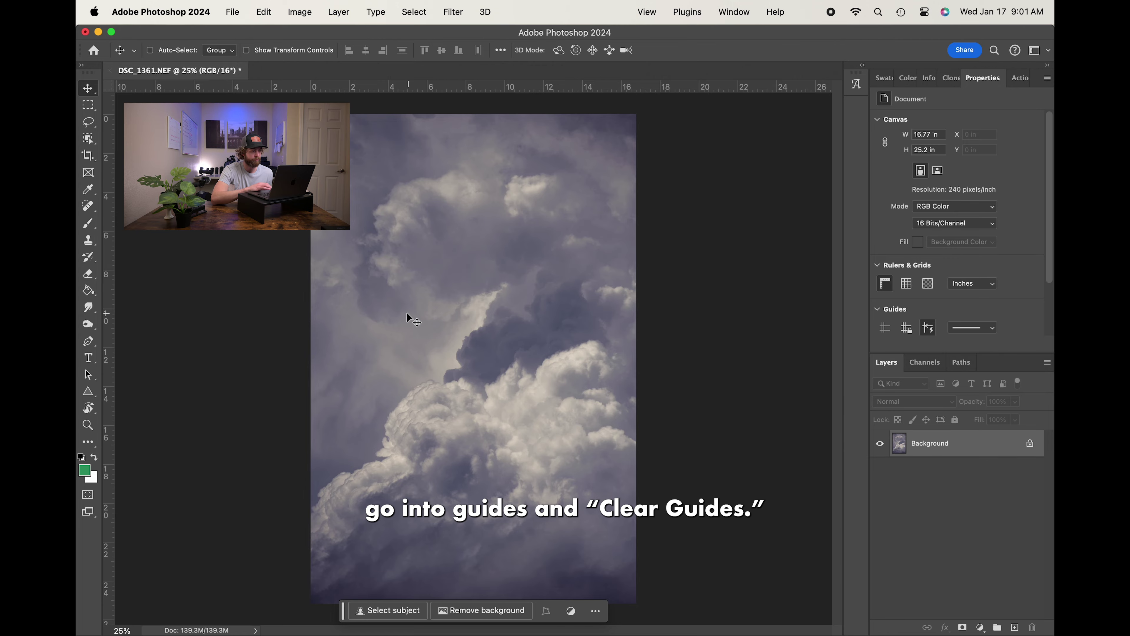